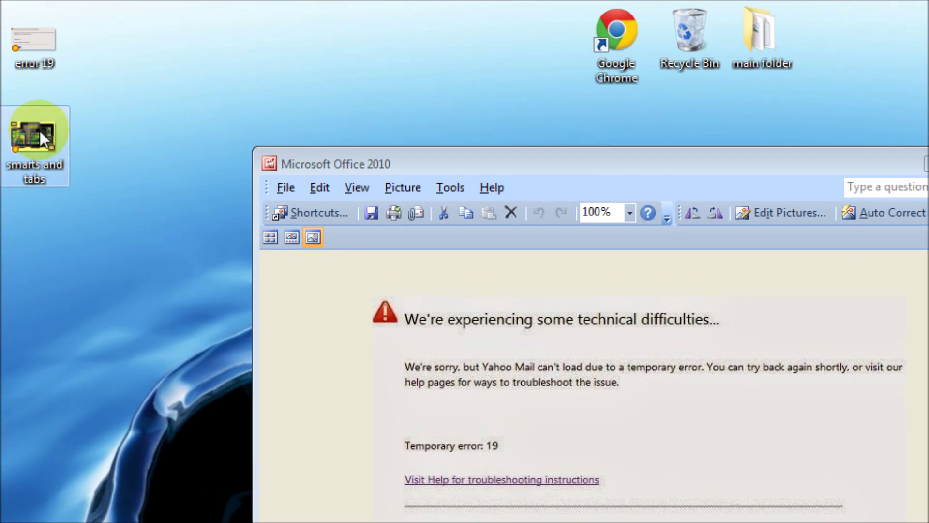
Open the 'smarts and tabs' desktop image in Picture Manager
double_click(41, 132)
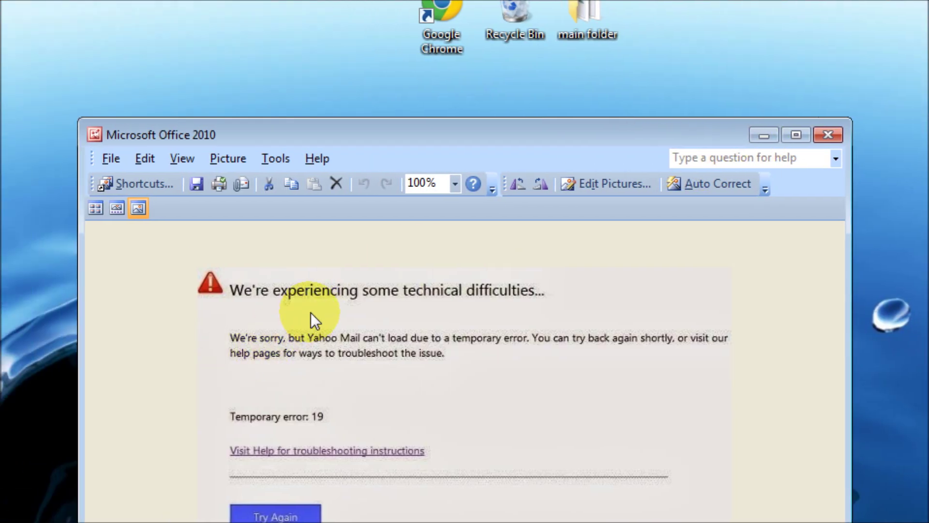
Bring the Chrome window showing the Yahoo homepage into view
click(706, 135)
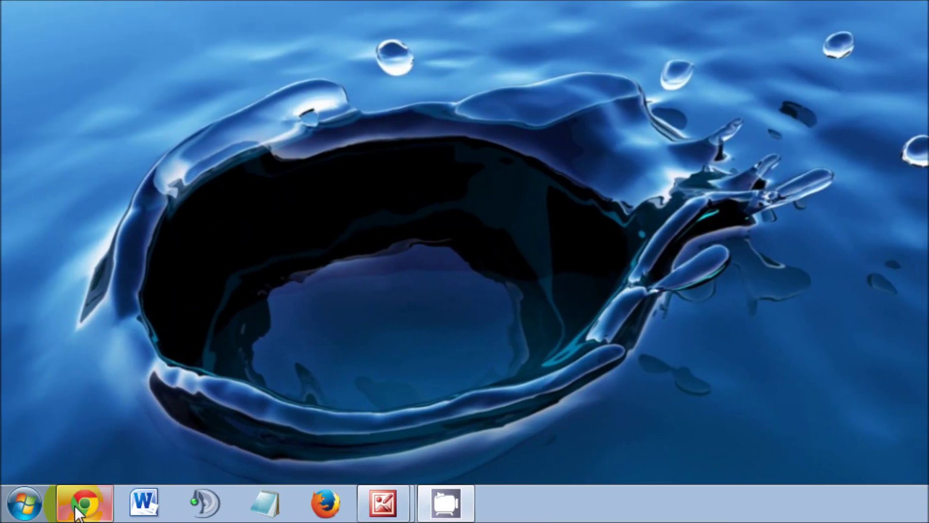
mouse_move(730, 113)
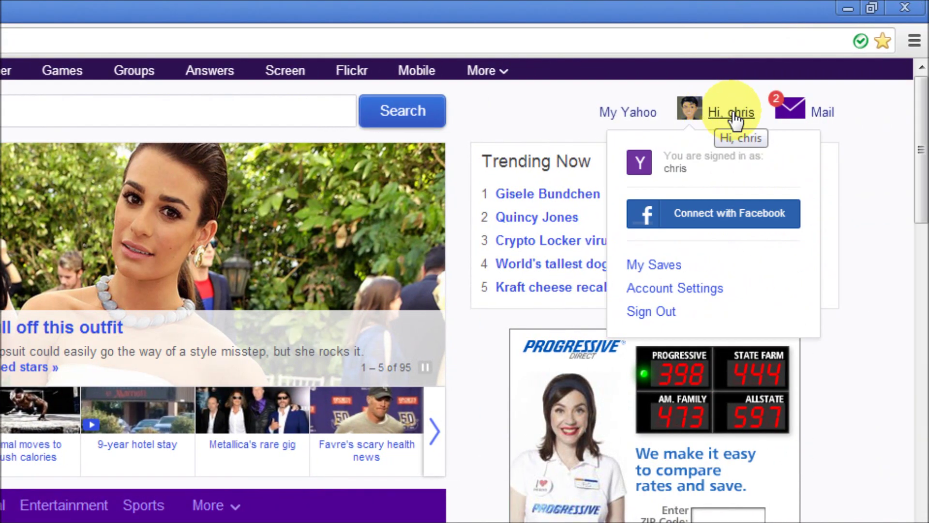
Sign out from the 'Hi' account menu on the Yahoo homepage
click(651, 313)
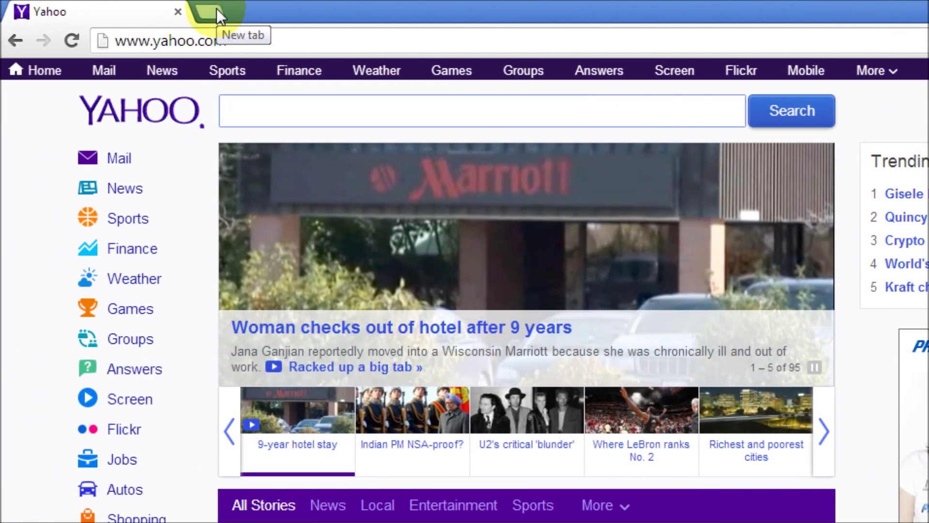
Open Chrome's History page from the menu in a new tab and bring up Clear browsing data
click(217, 8)
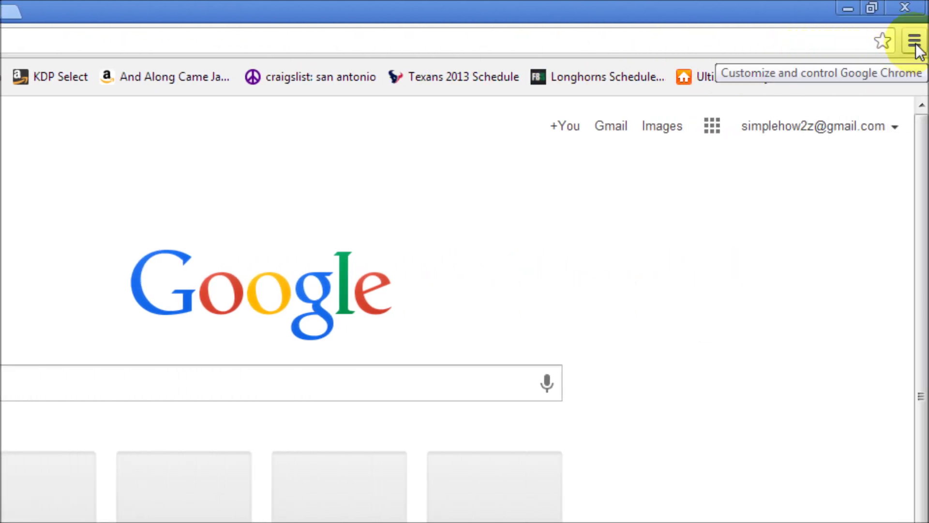
click(913, 42)
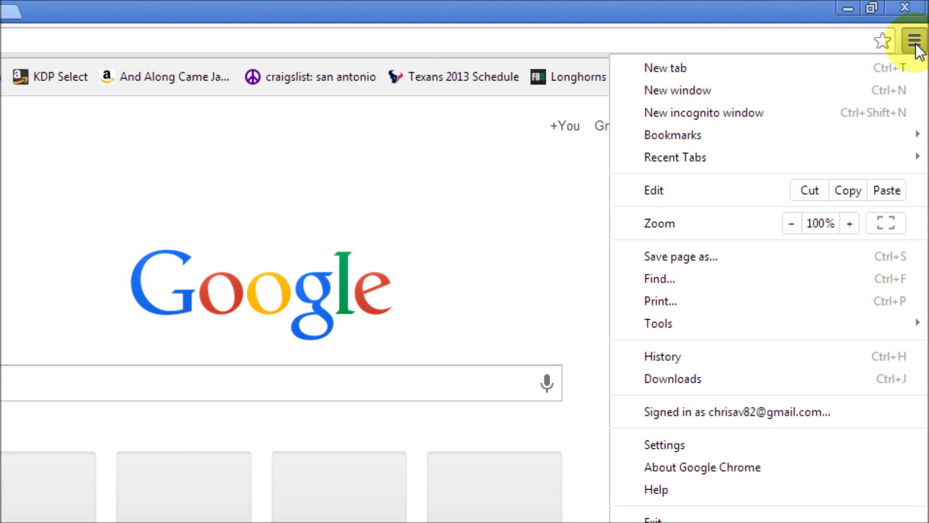
click(663, 358)
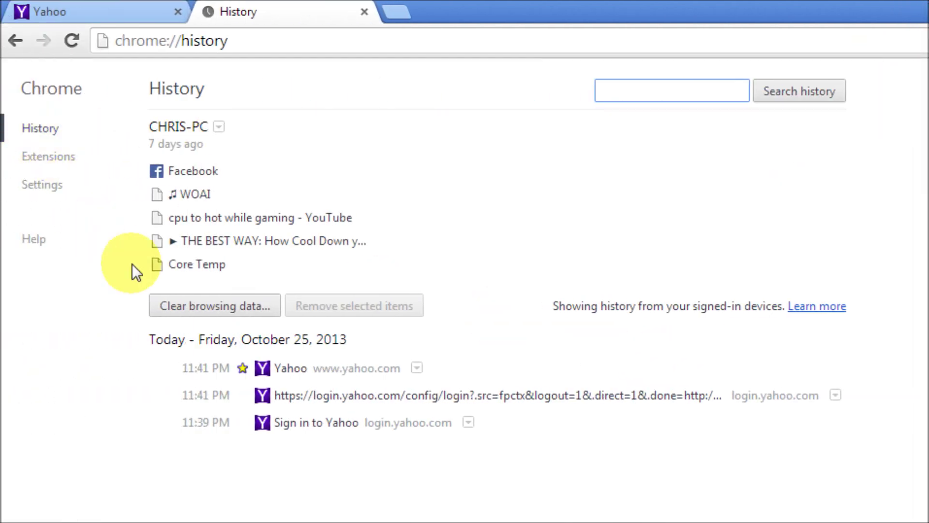
click(196, 306)
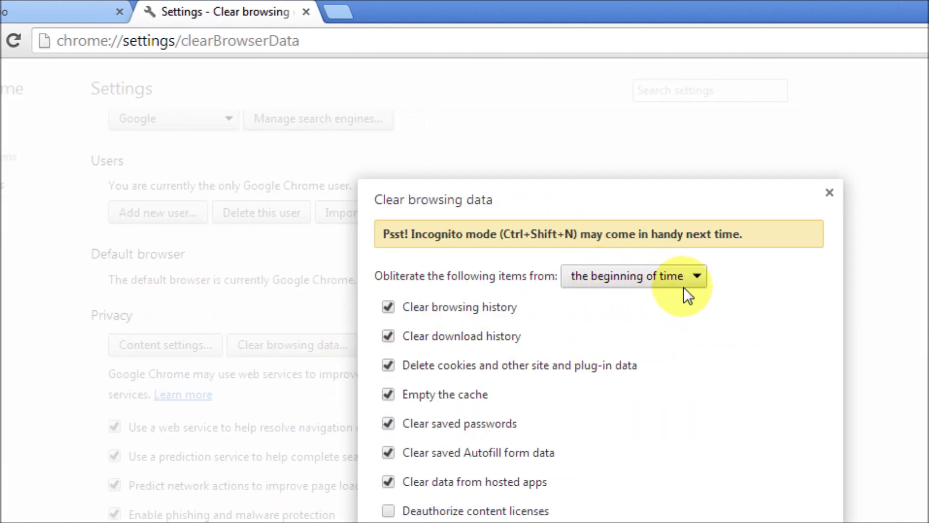
Clear browsing data with 'the beginning of time' selected, then close Chrome
click(687, 363)
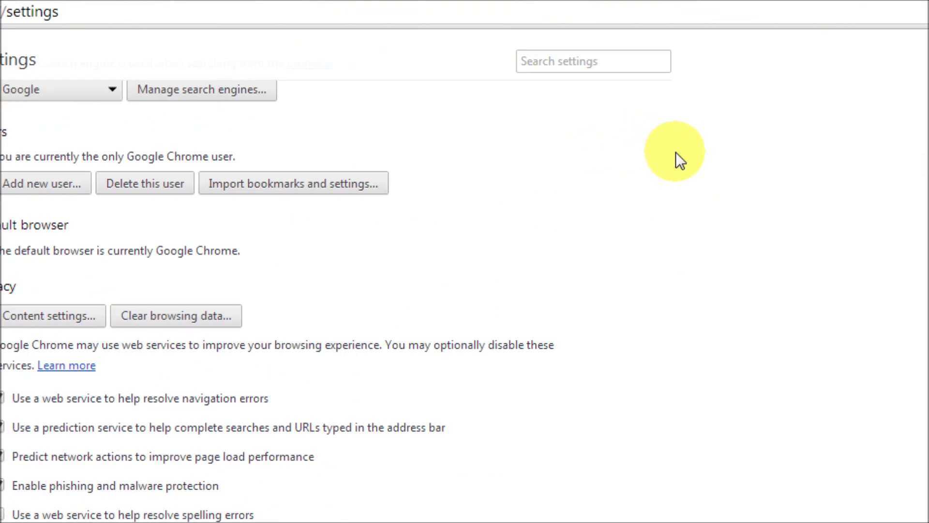
click(903, 8)
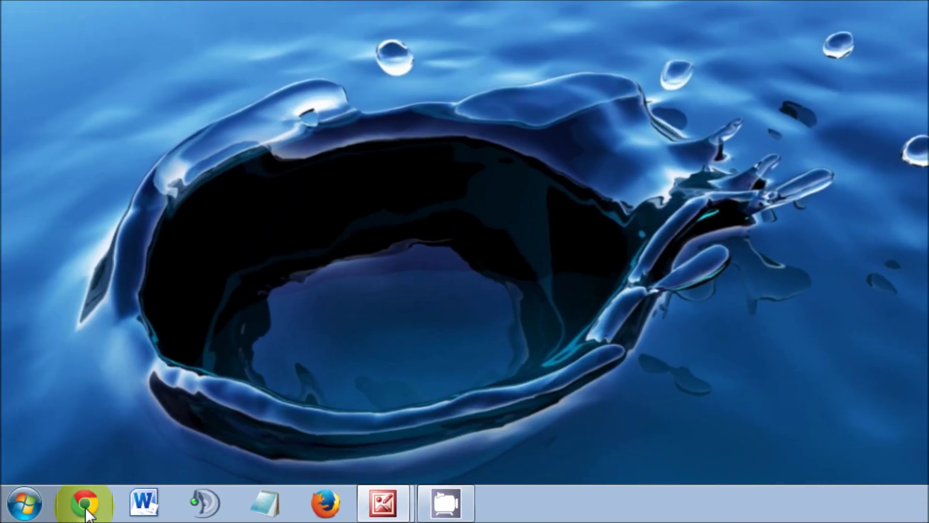
Relaunch Chrome from the taskbar, load Yahoo via its bookmark in a new tab, and minimize
click(85, 505)
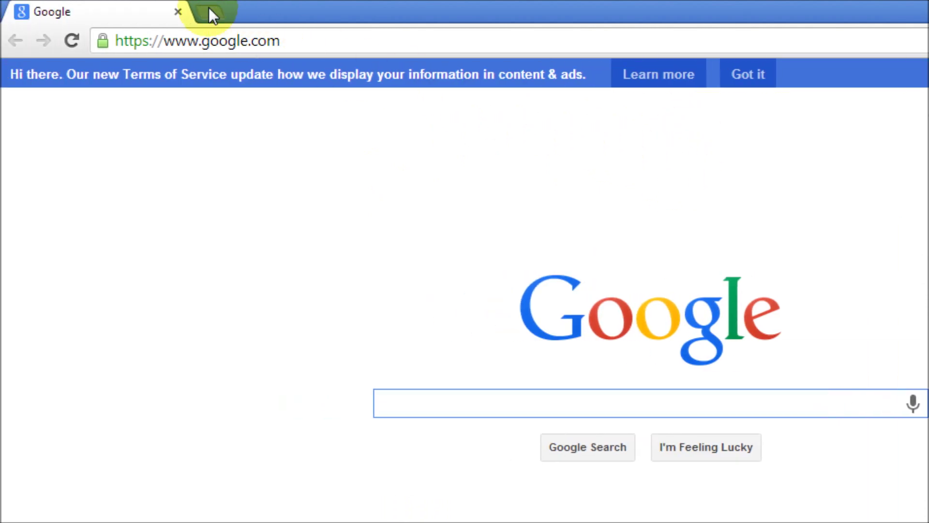
click(192, 12)
click(130, 77)
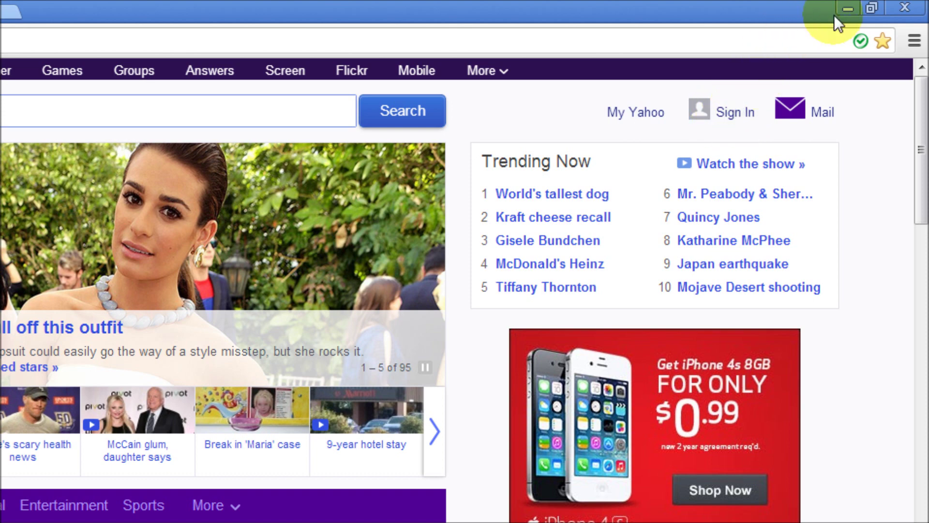
click(846, 8)
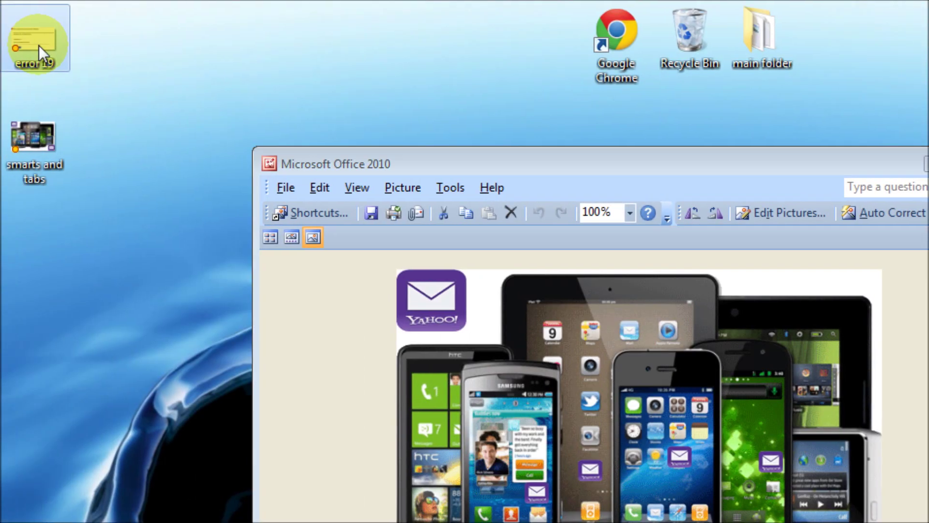
Open the 'error 19' desktop image in Picture Manager
double_click(34, 40)
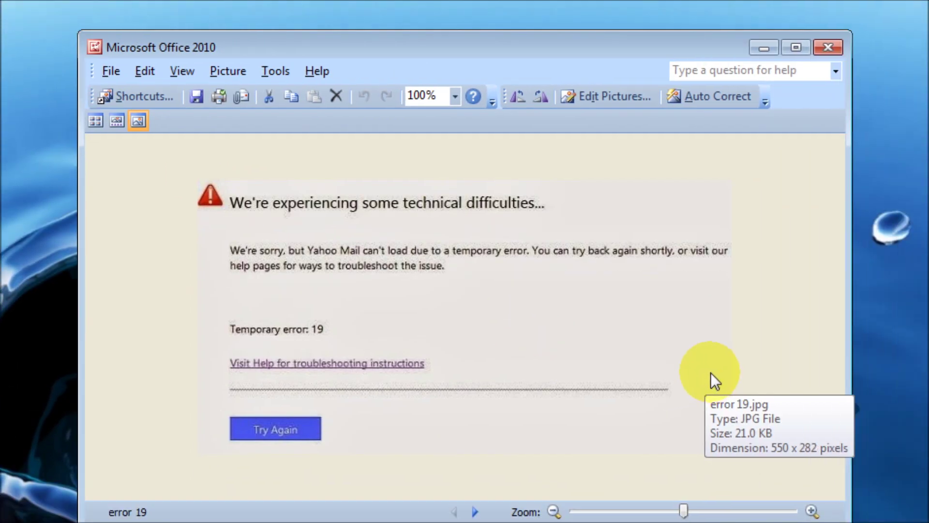